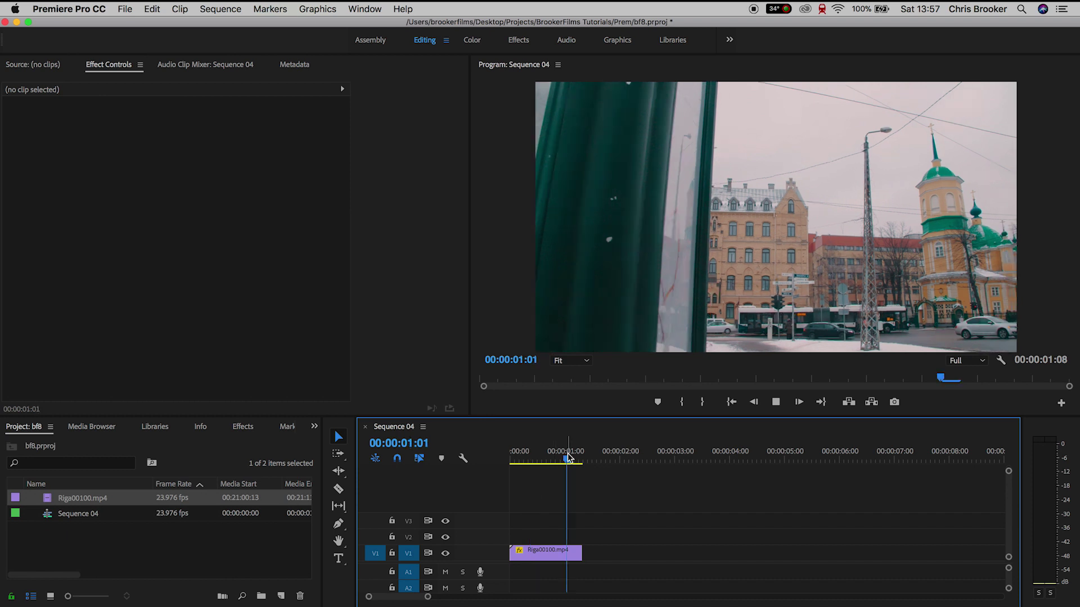
# Lengthen Riga00100.mp4 in Sequence 04 to 00:00:04:12, play it back, and return to the start.
pyautogui.press('Home')
pyautogui.moveTo(583, 552); pyautogui.dragTo(775, 551)
pyautogui.press('space')
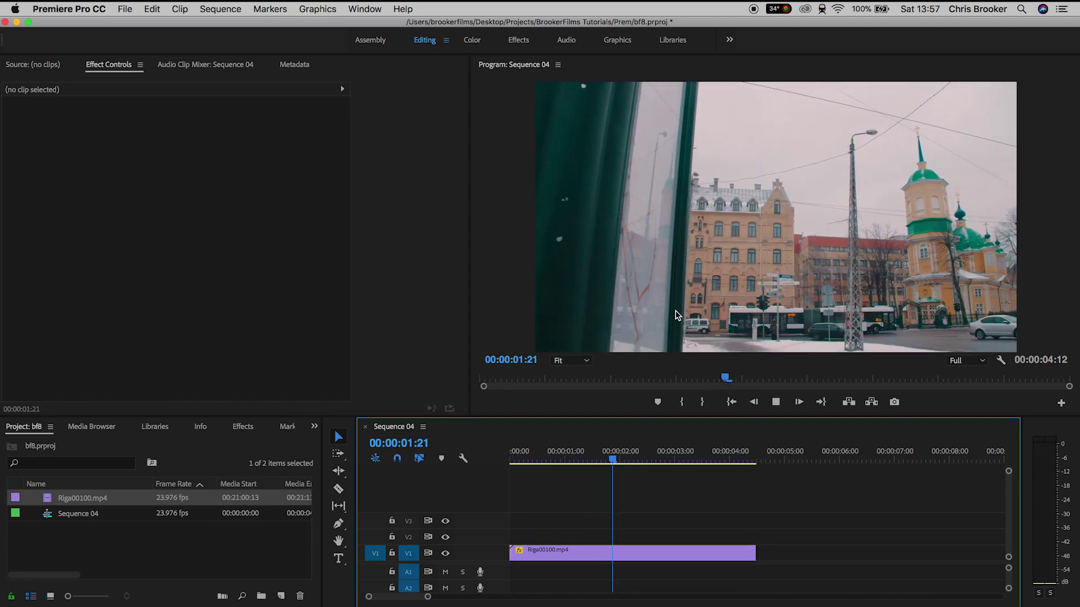
pyautogui.press('space')
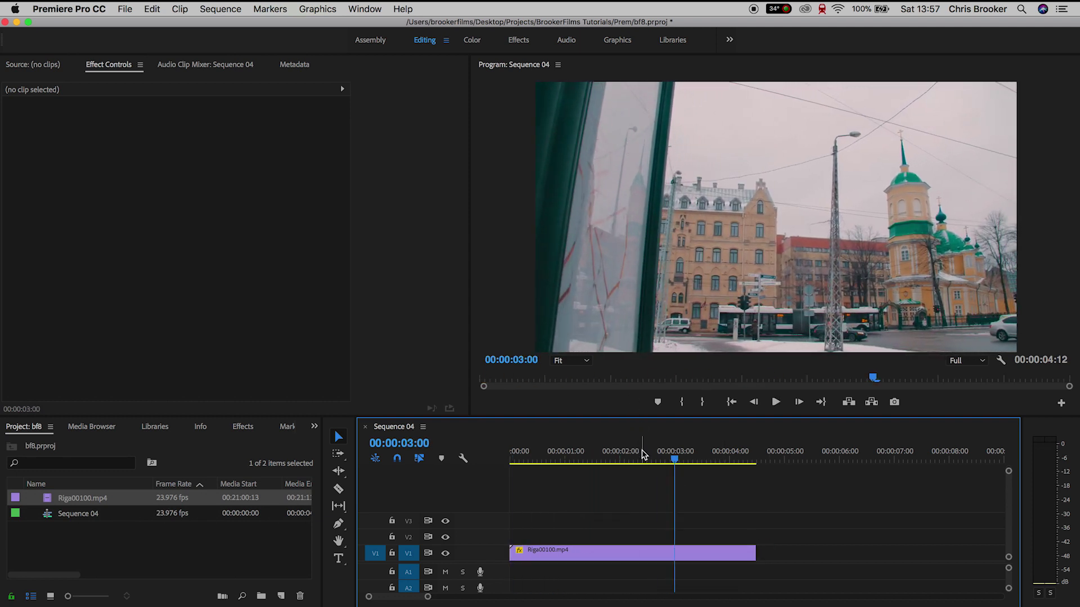
pyautogui.press('Home')
pyautogui.click(241, 546)
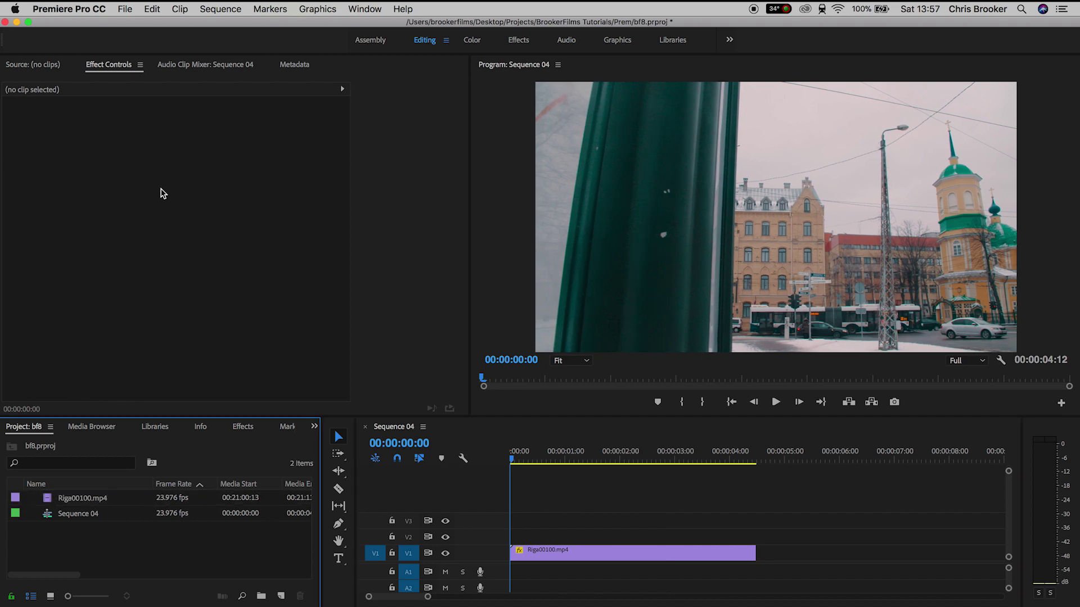
pyautogui.click(125, 9)
# Open the New Sequence dialog.
pyautogui.moveTo(126, 19)
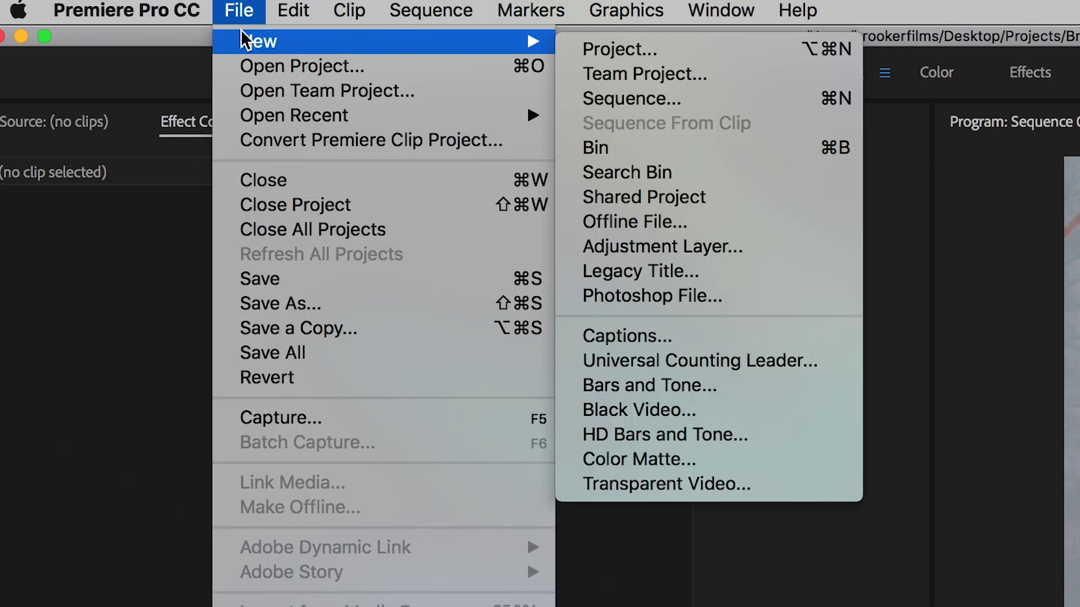
pyautogui.press('Right')
pyautogui.press('Down')
pyautogui.press('Down')
pyautogui.press('Return')
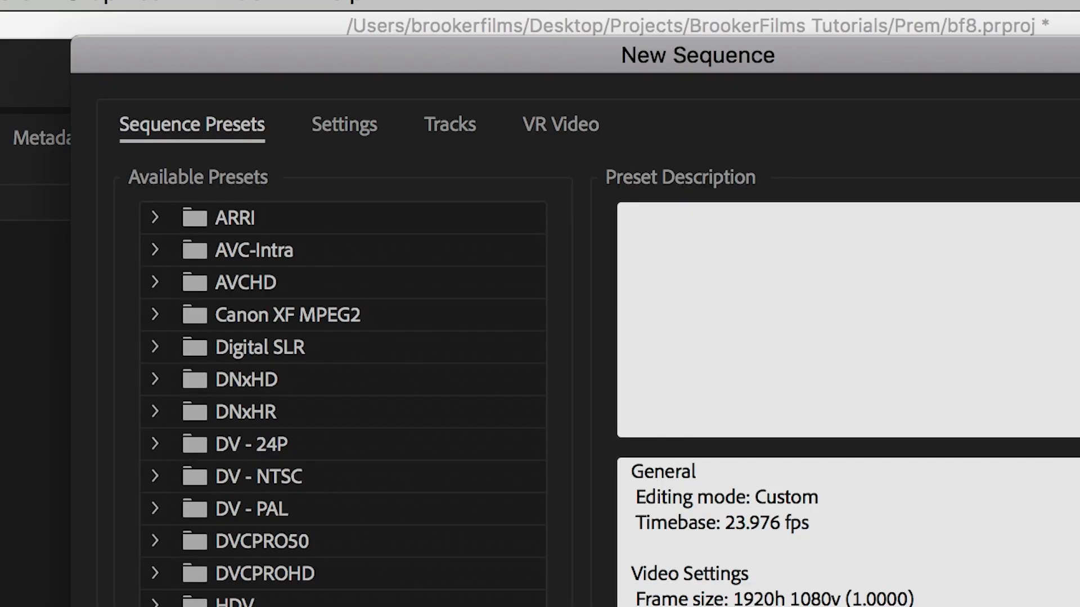
# In the Settings tab, set Editing Mode to Custom with a 23.976 frames/second timebase.
pyautogui.click(342, 125)
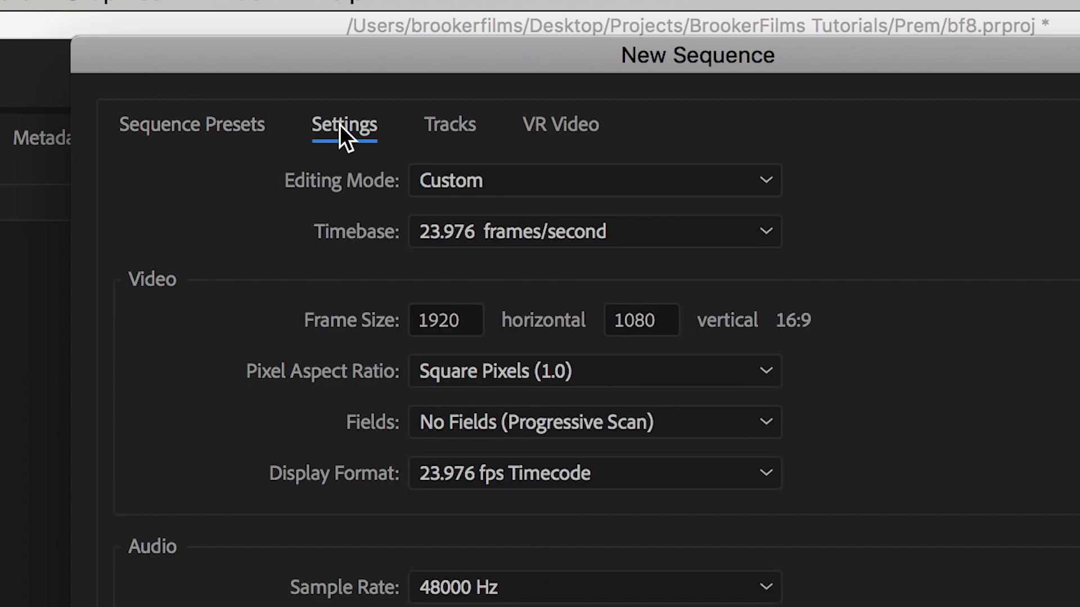
pyautogui.click(488, 176)
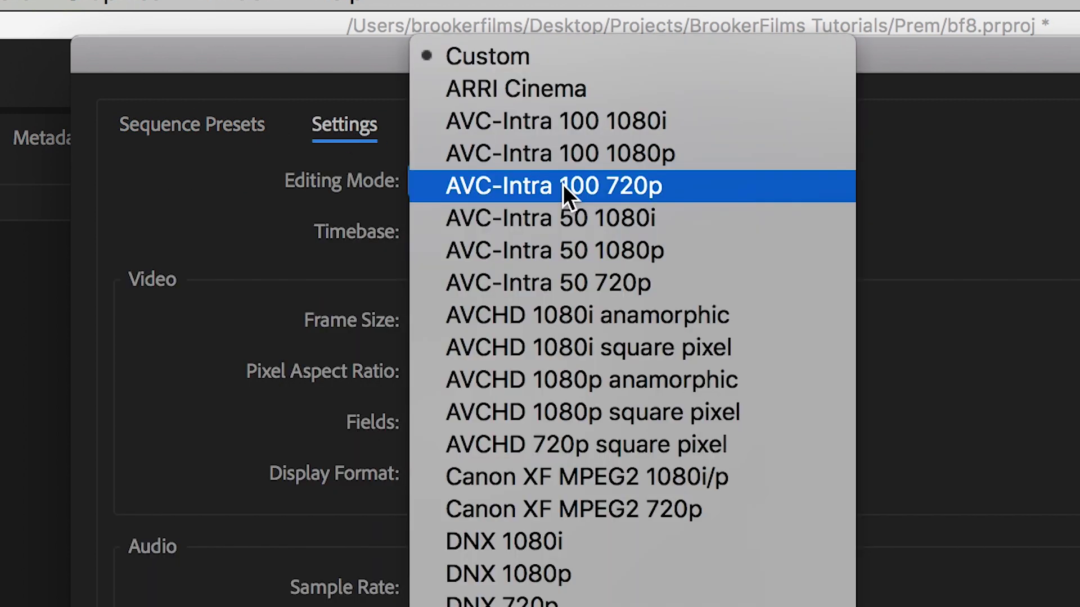
pyautogui.click(542, 57)
pyautogui.click(544, 235)
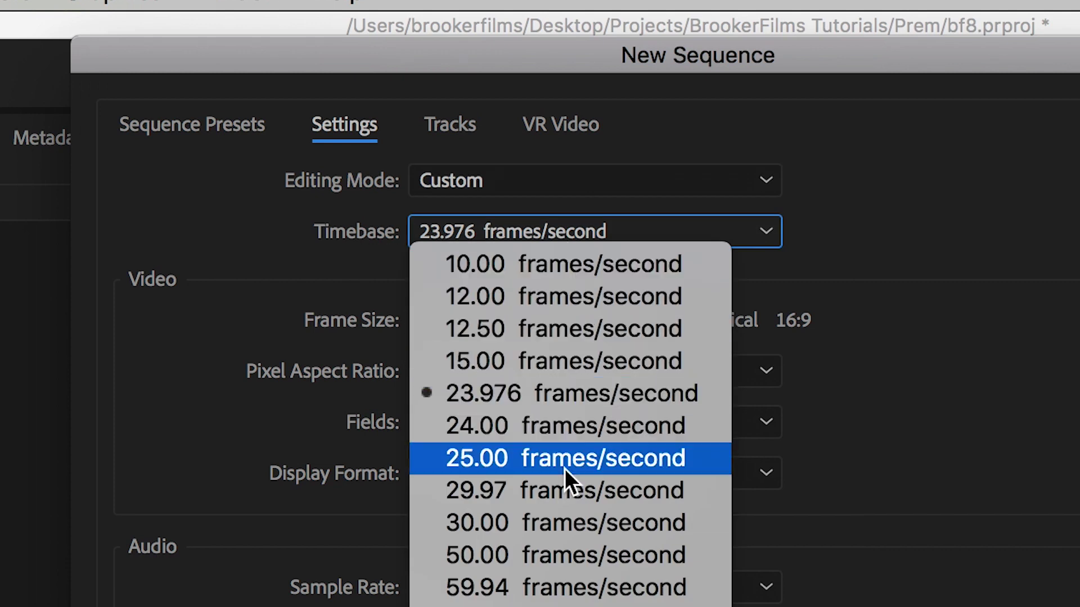
pyautogui.click(527, 396)
# Set the sequence frame size to 1080 horizontal by 1920 vertical.
pyautogui.click(462, 322)
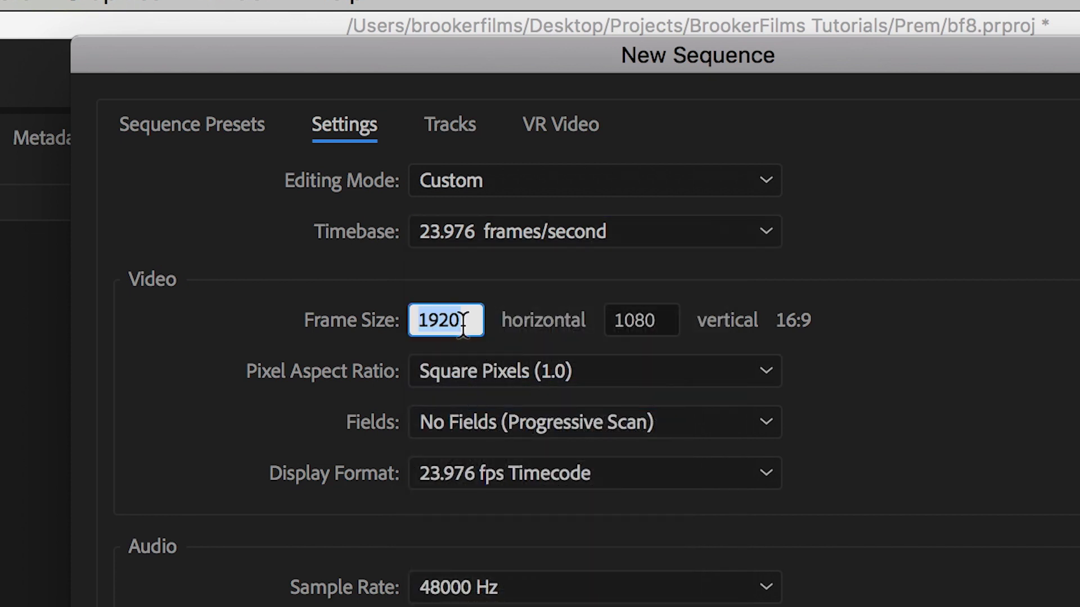
pyautogui.write('1080')
pyautogui.press('Tab')
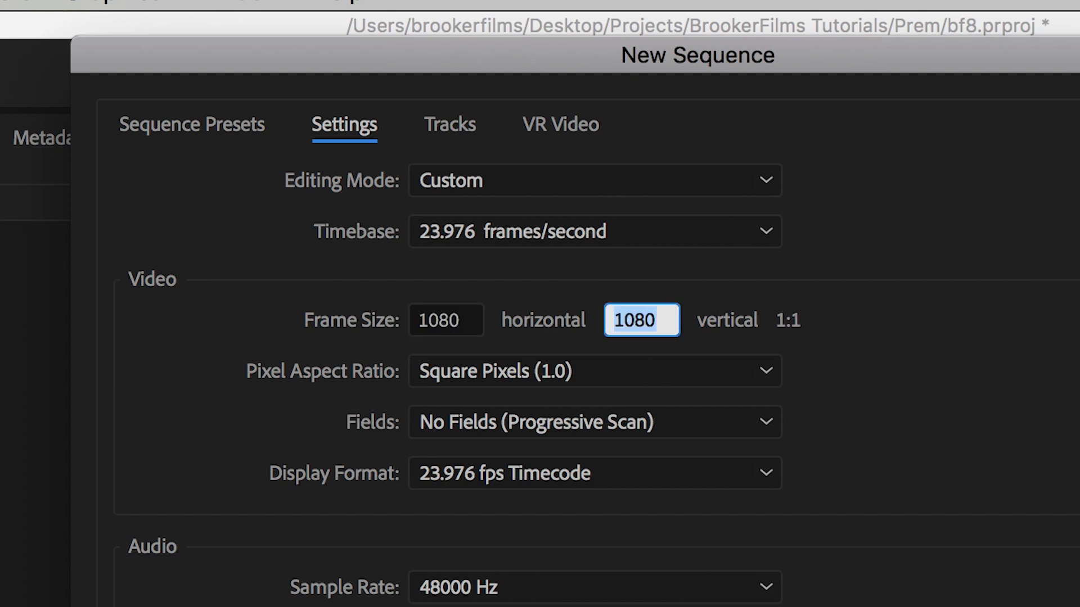
pyautogui.write('1920')
pyautogui.click(845, 265)
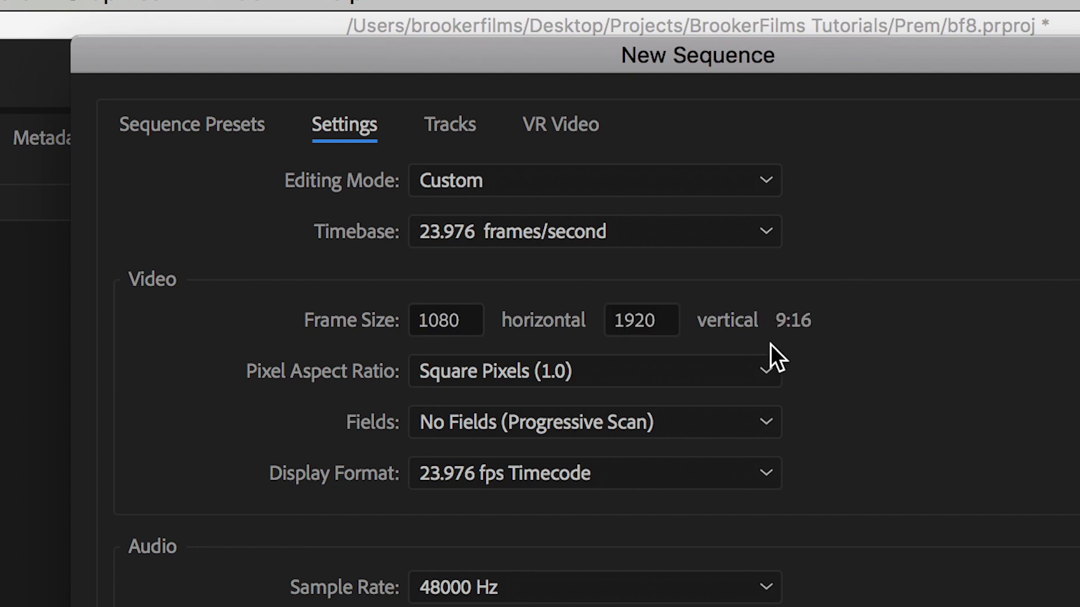
# Choose Square Pixels and No Fields, name the sequence VerticleVideo, and create it.
pyautogui.click(602, 359)
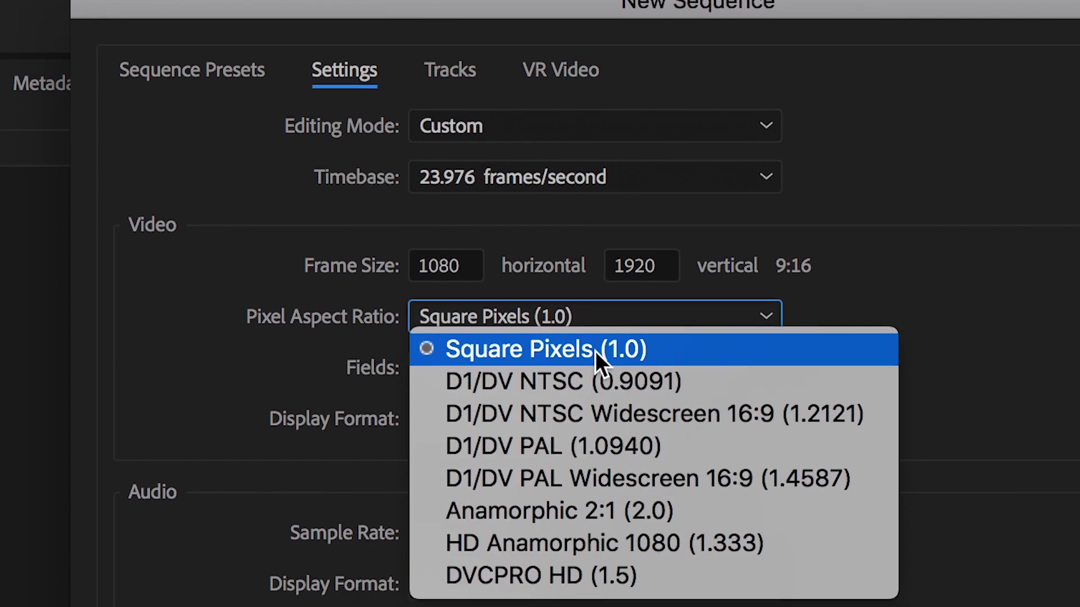
pyautogui.click(595, 322)
pyautogui.click(594, 348)
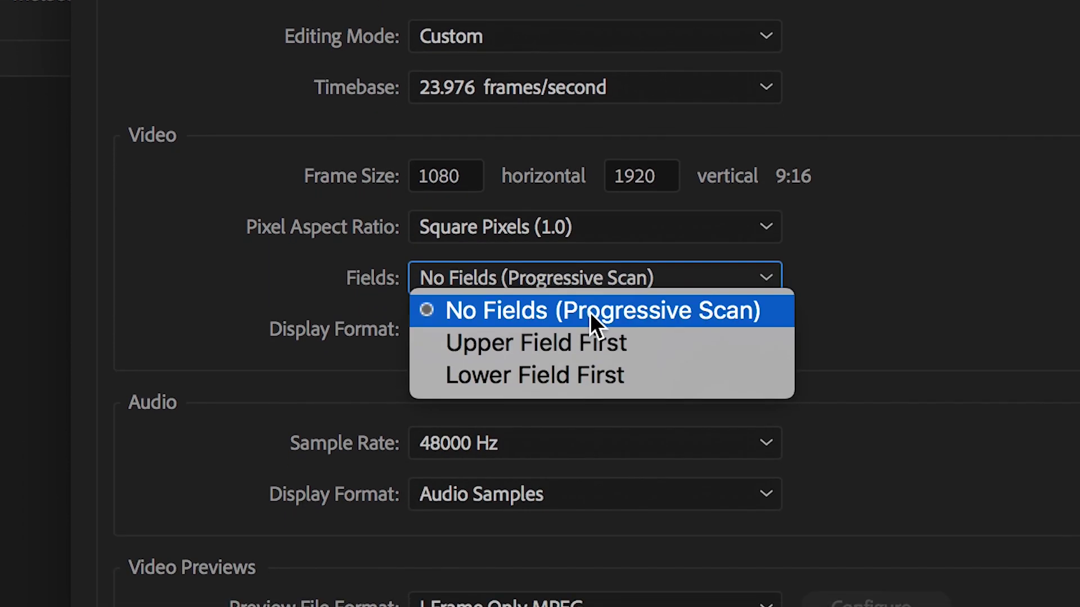
pyautogui.click(591, 374)
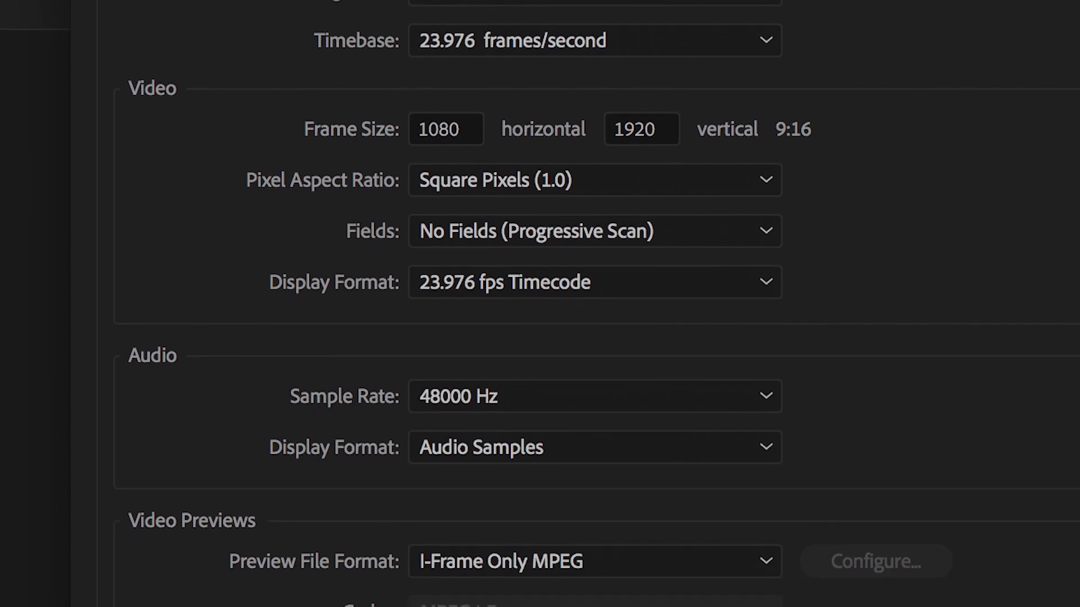
pyautogui.write('VerticleVideo')
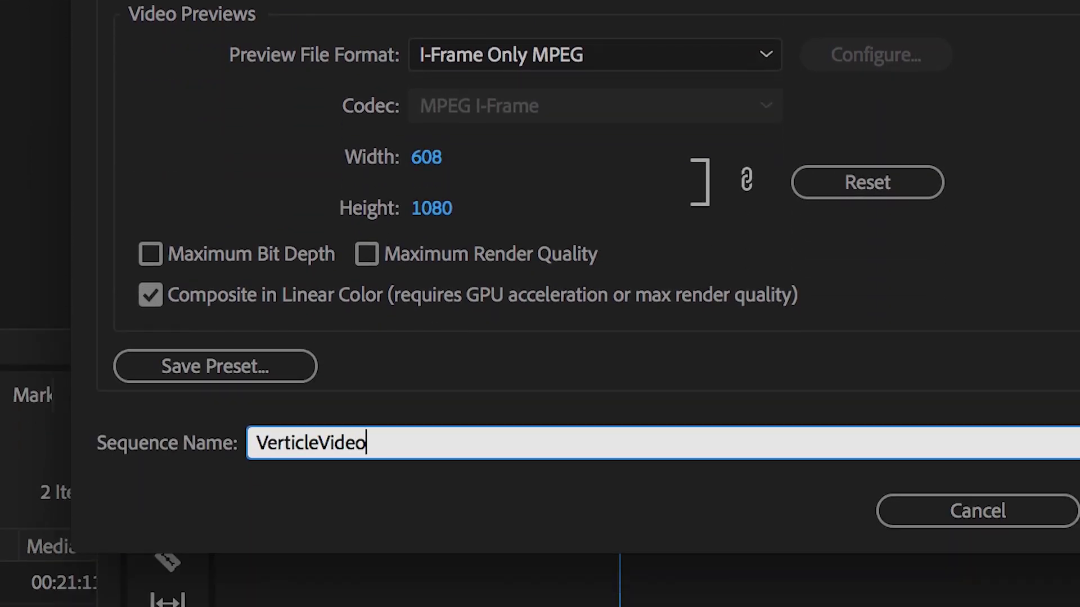
pyautogui.press('Return')
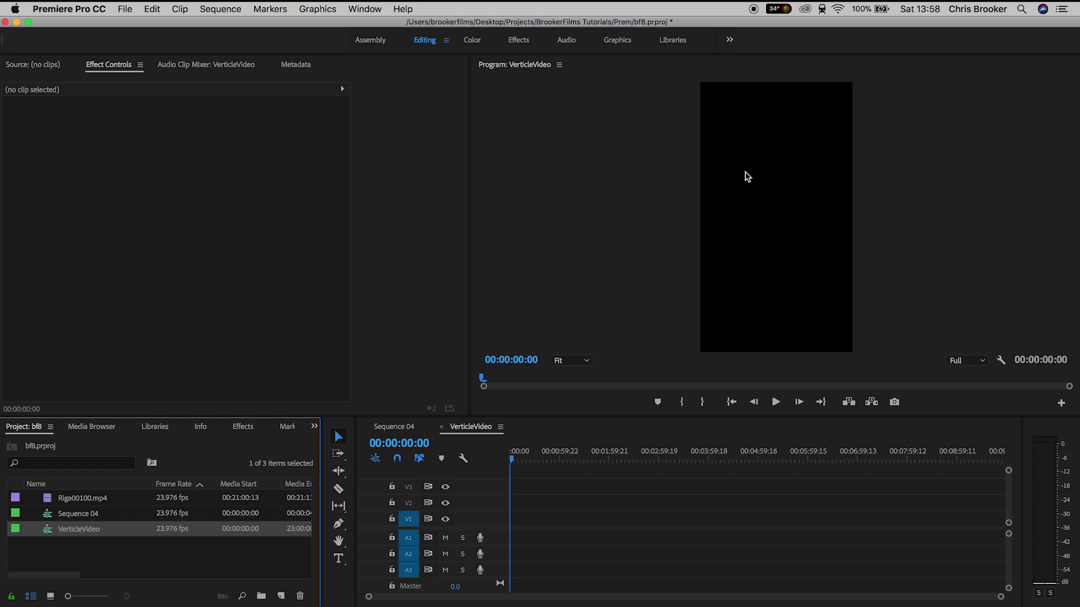
# Dock the Program monitor as a full-height right column, widen the timeline, and drop Riga00100.mp4 onto V1.
pyautogui.moveTo(523, 69); pyautogui.dragTo(1076, 146)
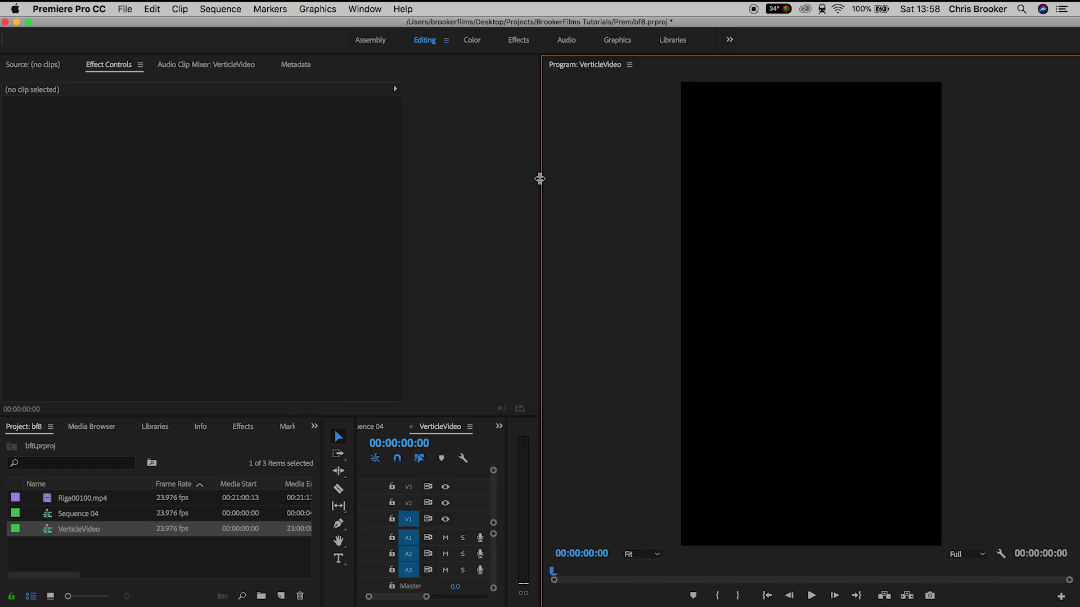
pyautogui.moveTo(538, 179); pyautogui.dragTo(755, 190)
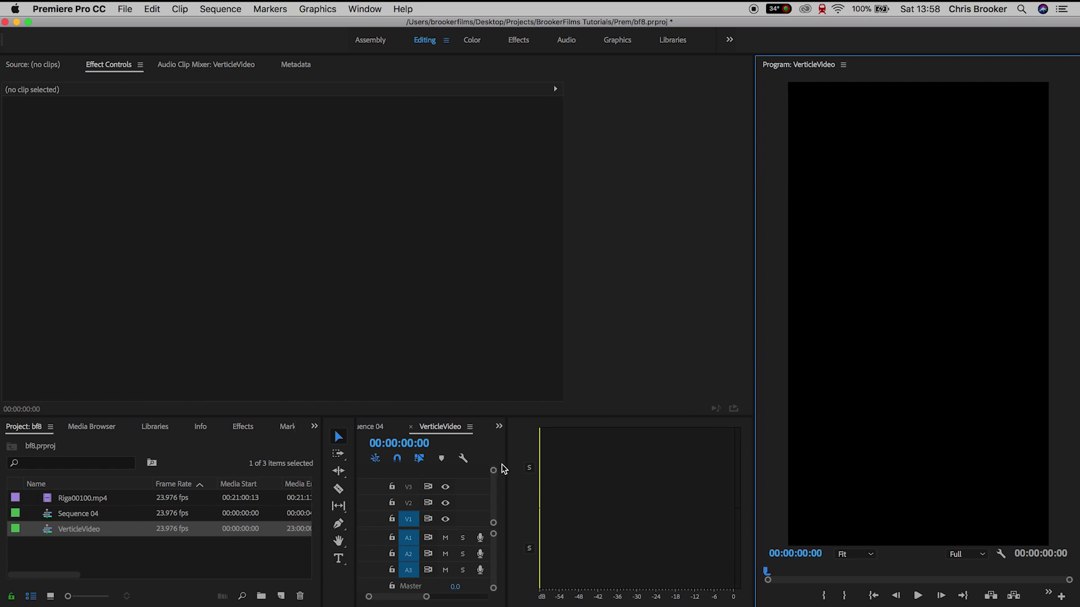
pyautogui.moveTo(507, 460); pyautogui.dragTo(708, 460)
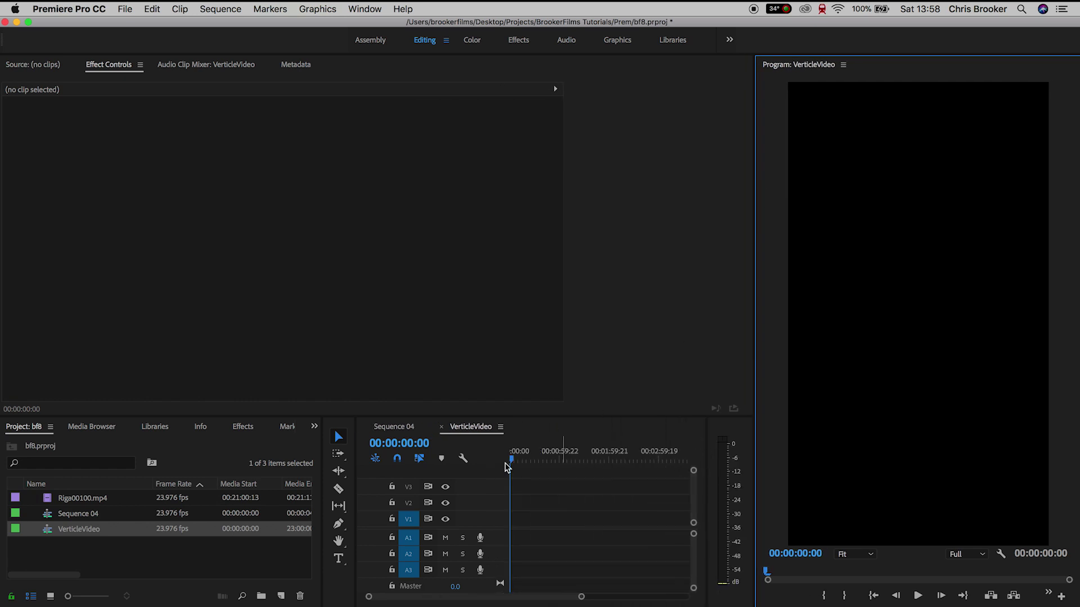
pyautogui.moveTo(74, 498); pyautogui.dragTo(514, 522)
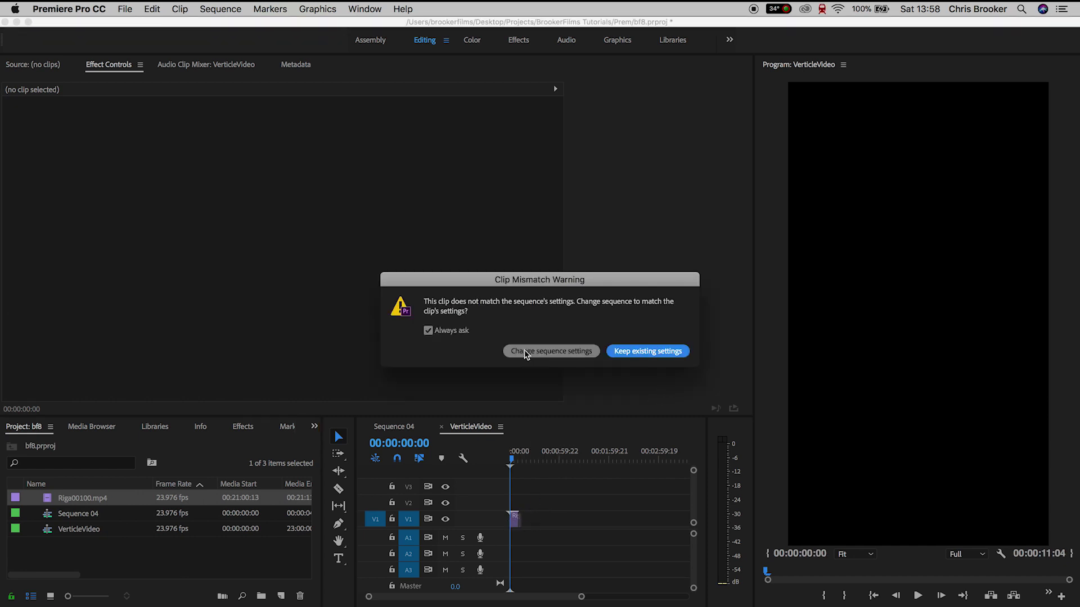
# Keep the vertical sequence settings, scale the Riga clip to 89 at Position X -93, and preview it.
pyautogui.click(644, 352)
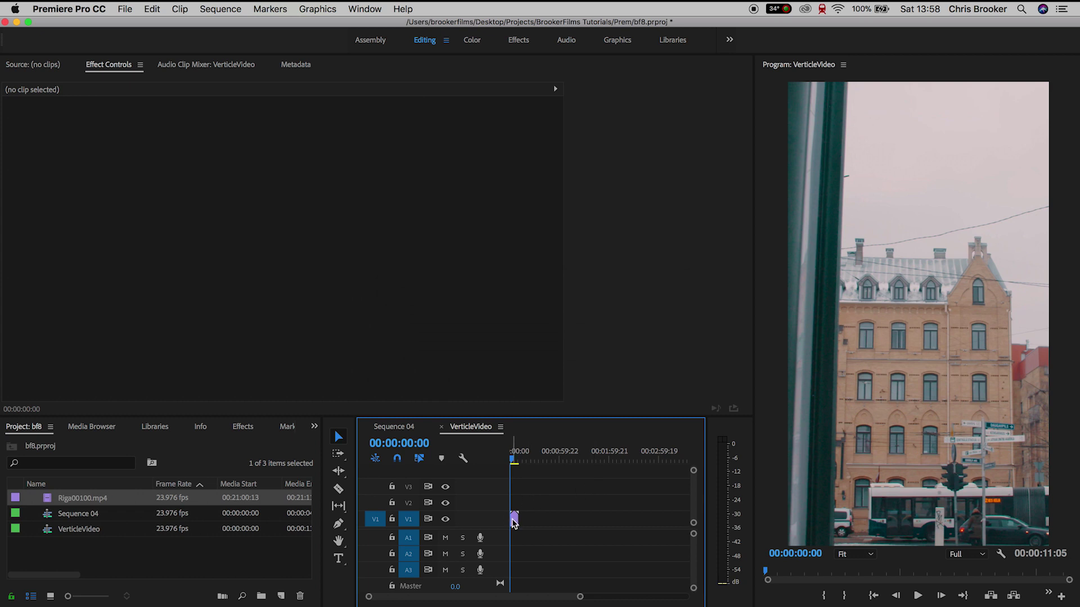
pyautogui.click(514, 521)
pyautogui.click(514, 521)
pyautogui.moveTo(287, 144); pyautogui.dragTo(254, 130)
pyautogui.press('space')
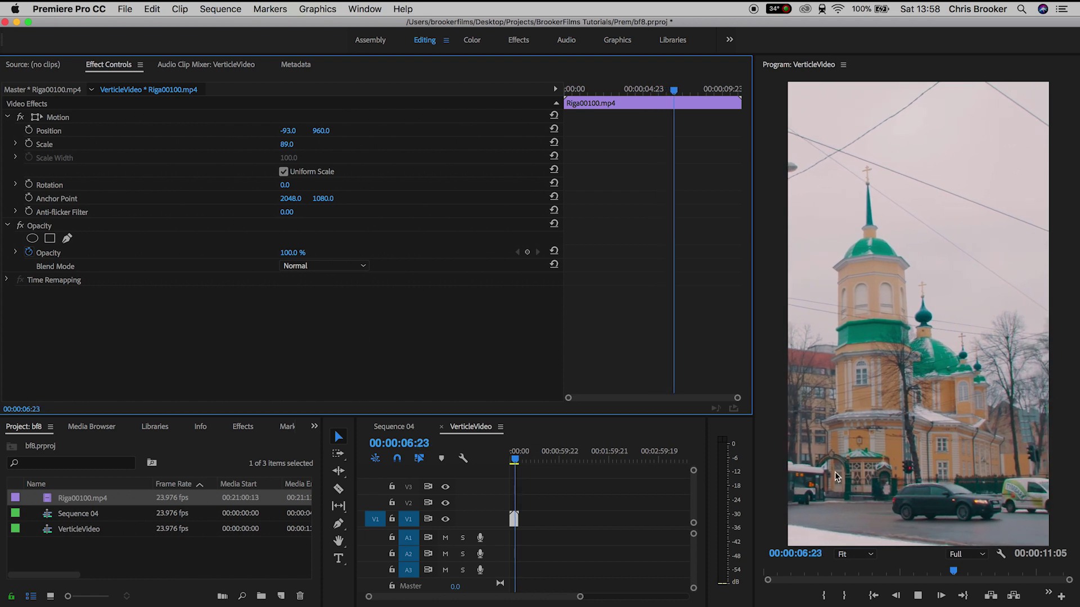
pyautogui.press('space')
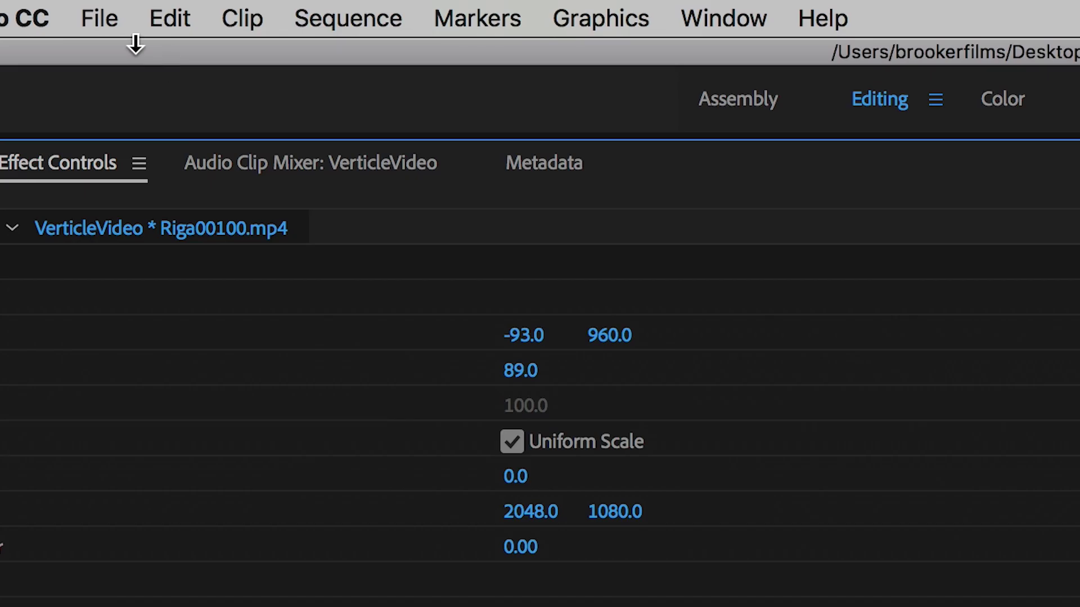
# Open the Export Settings for VerticleVideo and keep H.264 as the format.
pyautogui.click(129, 10)
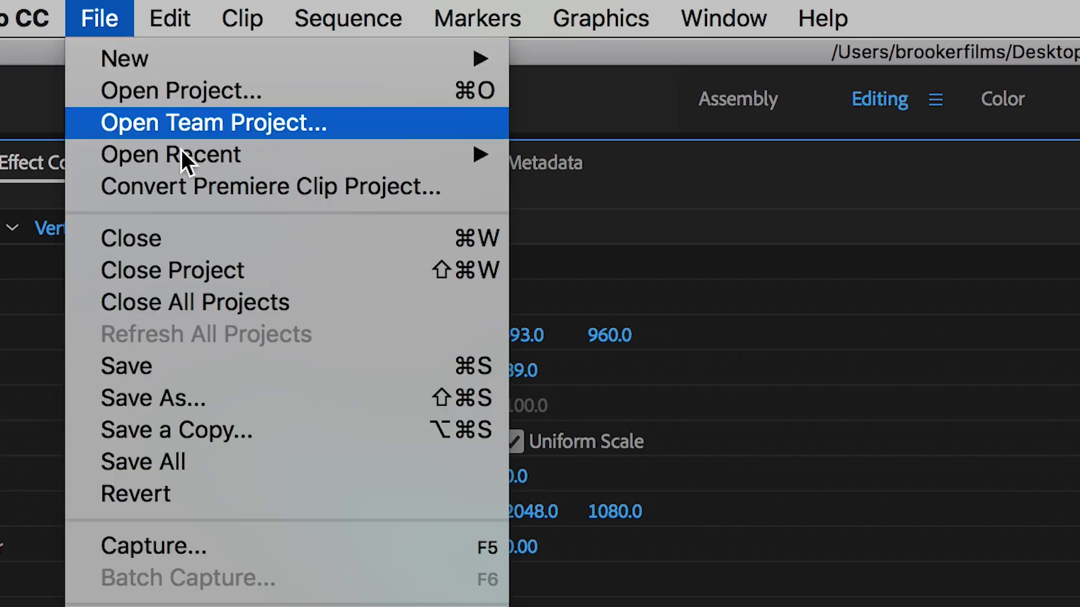
pyautogui.moveTo(469, 499)
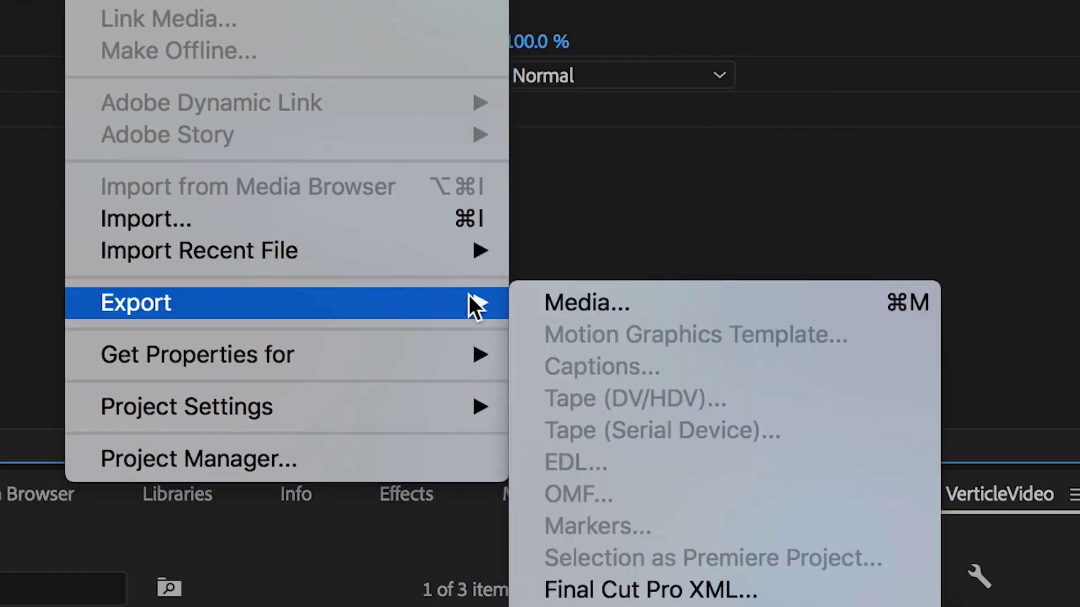
pyautogui.click(876, 302)
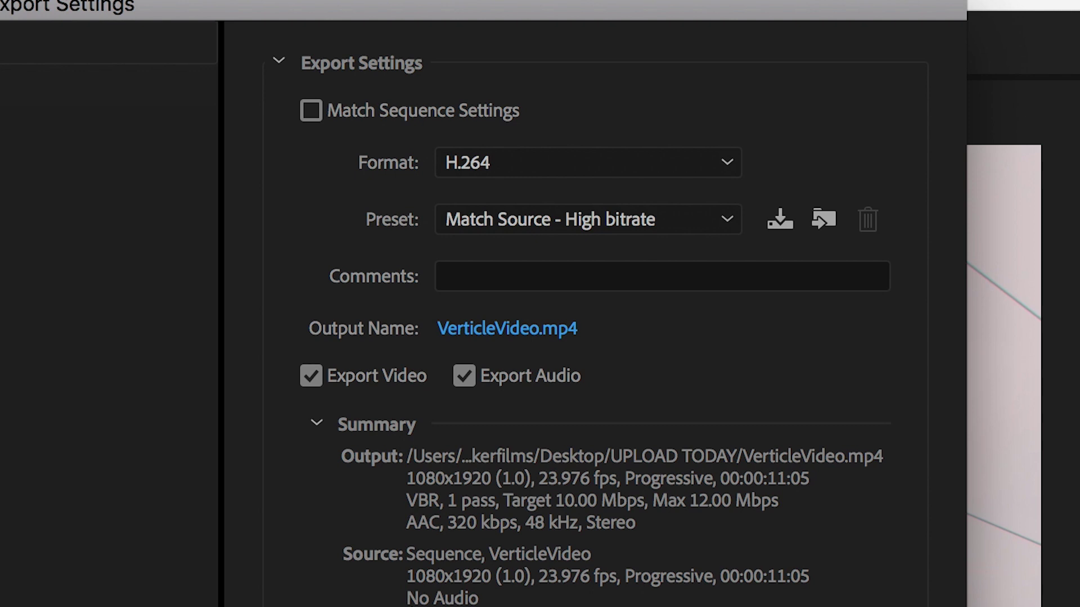
pyautogui.click(505, 166)
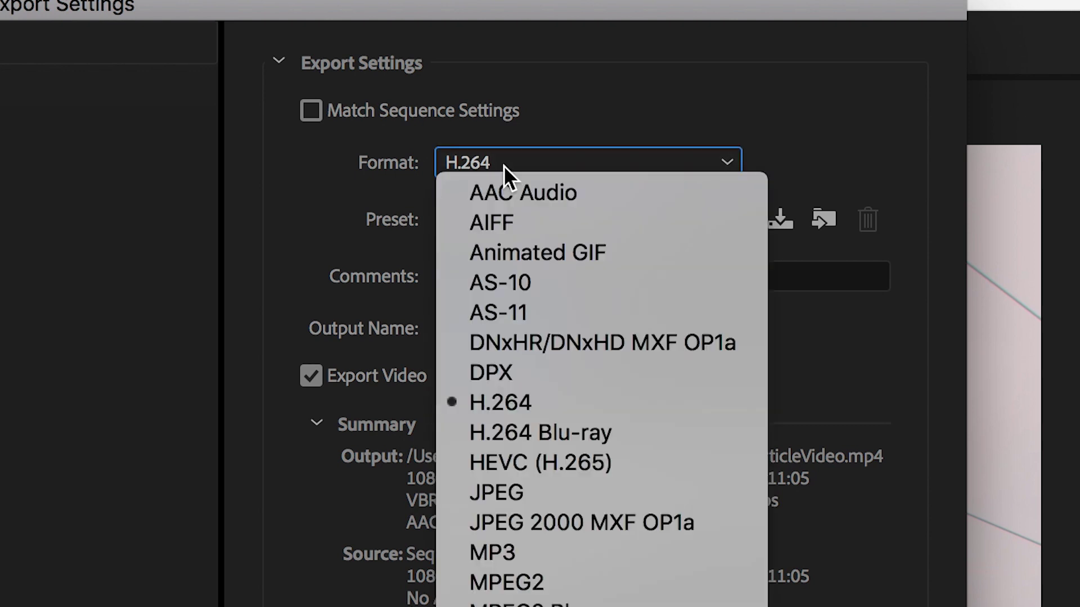
pyautogui.click(606, 403)
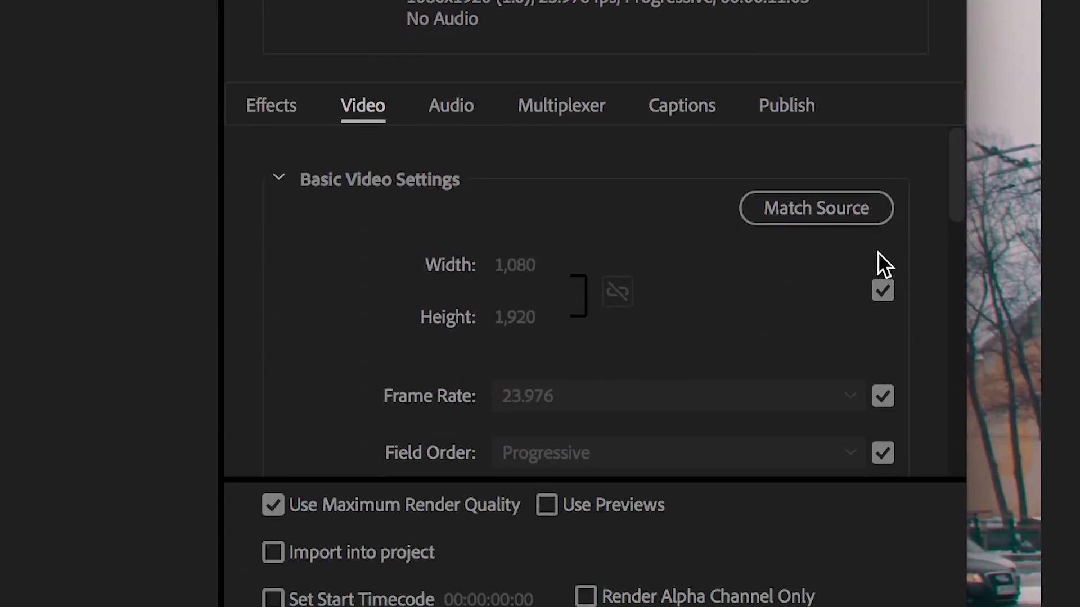
# Match the export video to source, make the 1080×1920 size editable, and enable Render at Maximum Depth.
pyautogui.click(852, 218)
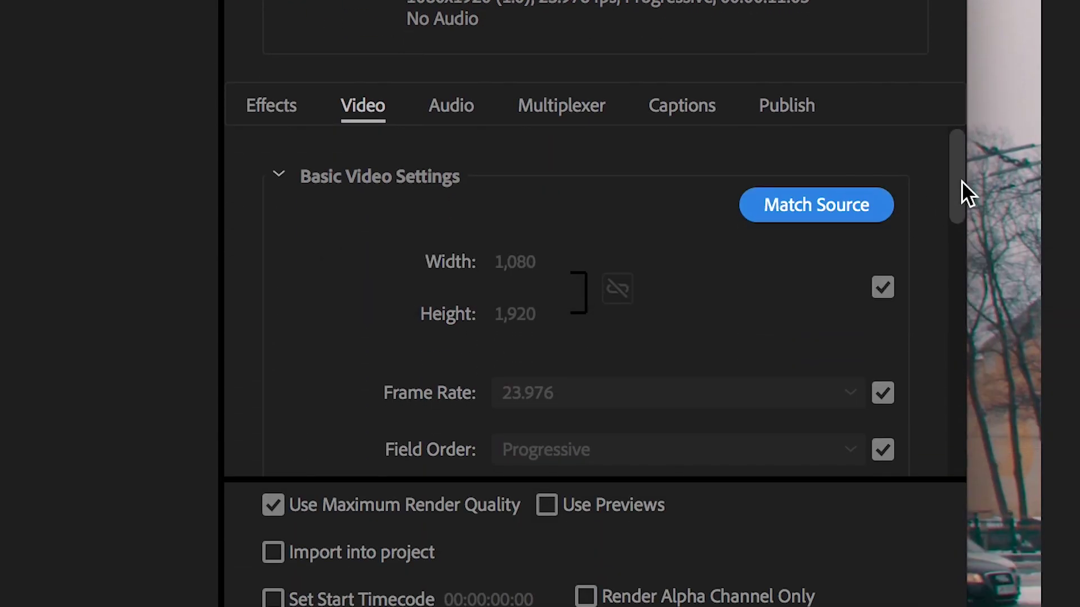
pyautogui.scroll(-3, 960, 180)
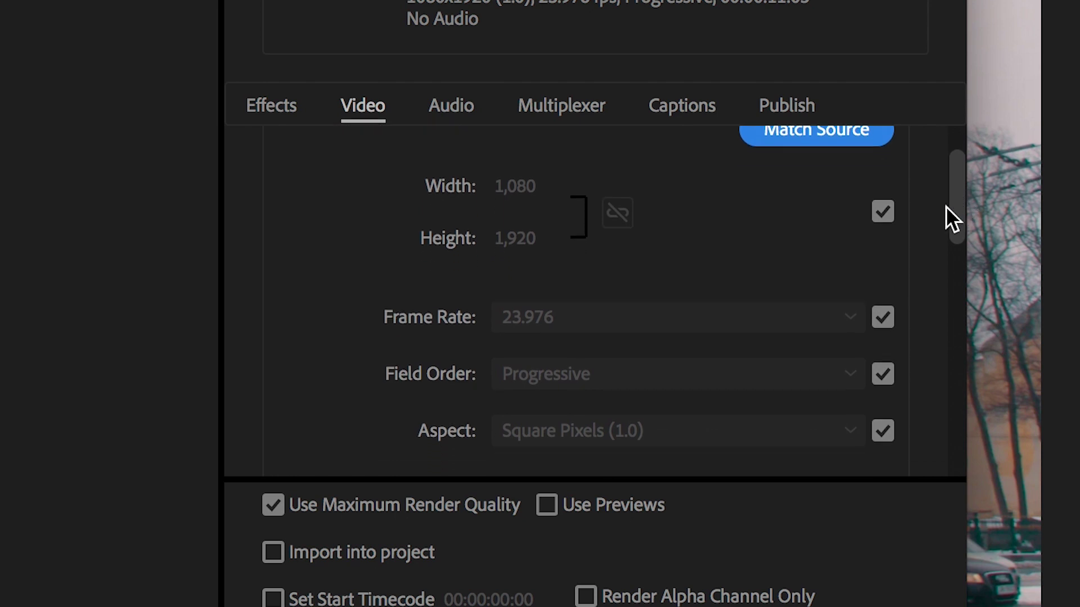
pyautogui.click(891, 213)
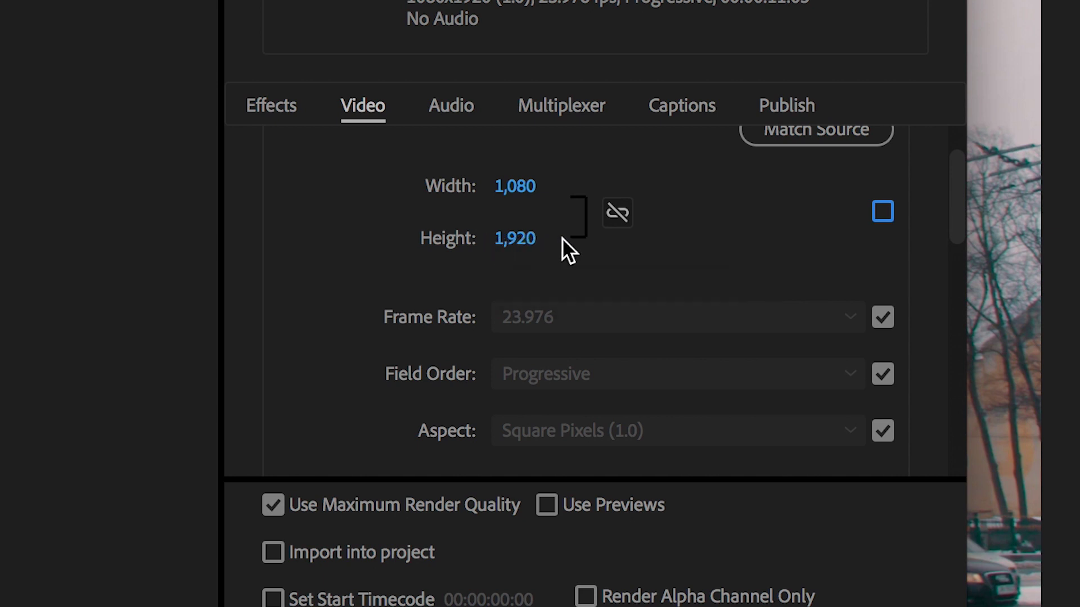
pyautogui.moveTo(951, 208); pyautogui.dragTo(971, 330)
pyautogui.click(426, 275)
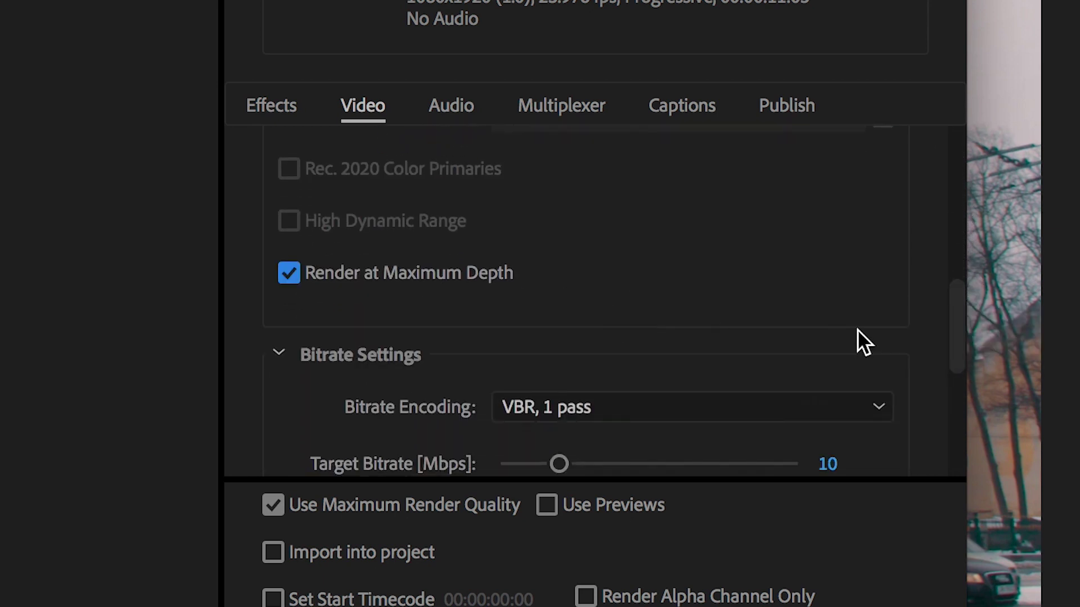
pyautogui.scroll(-5, 955, 311)
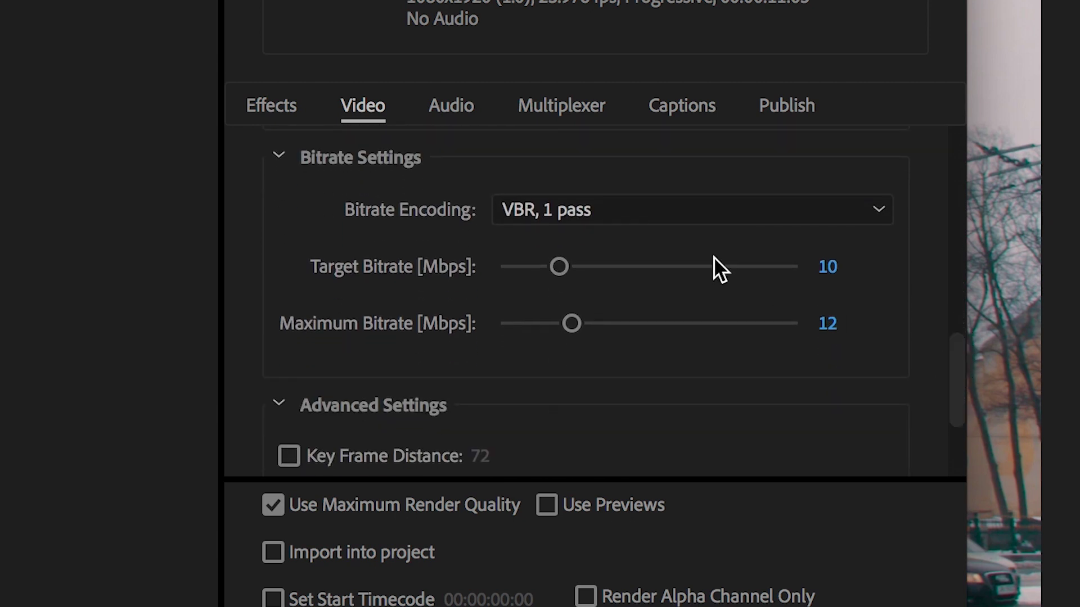
# Switch Bitrate Encoding to CBR and enter a 60 Mbps target bitrate.
pyautogui.click(572, 215)
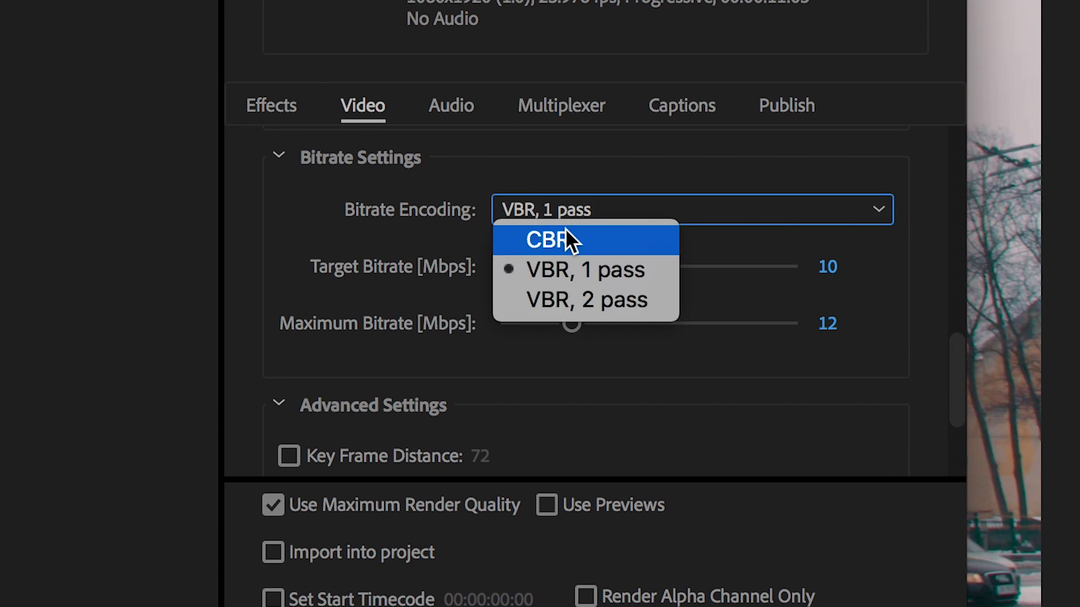
pyautogui.click(590, 242)
pyautogui.click(828, 267)
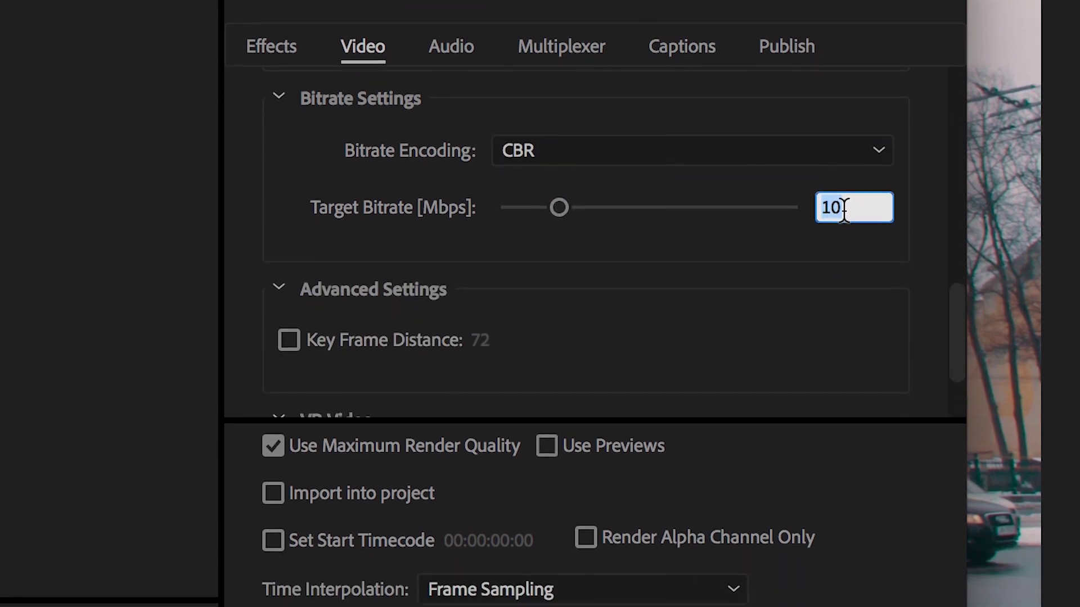
pyautogui.press('BackSpace')
pyautogui.write('60')
pyautogui.press('Return')
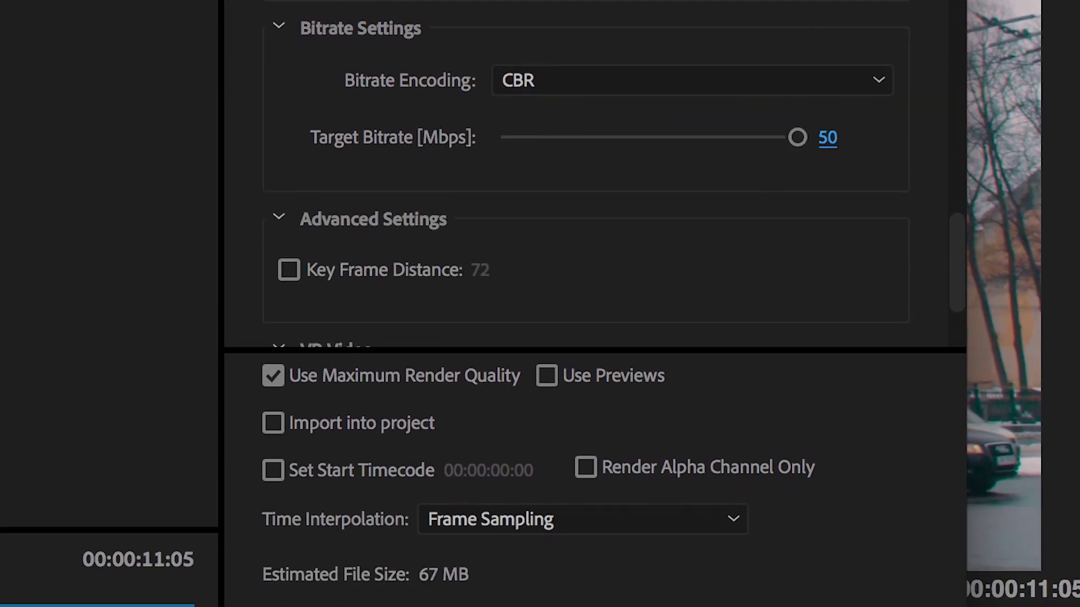
# Correct the Target Bitrate to 50 Mbps, giving an estimated 67 MB file.
pyautogui.click(828, 138)
pyautogui.write('1')
pyautogui.press('Return')
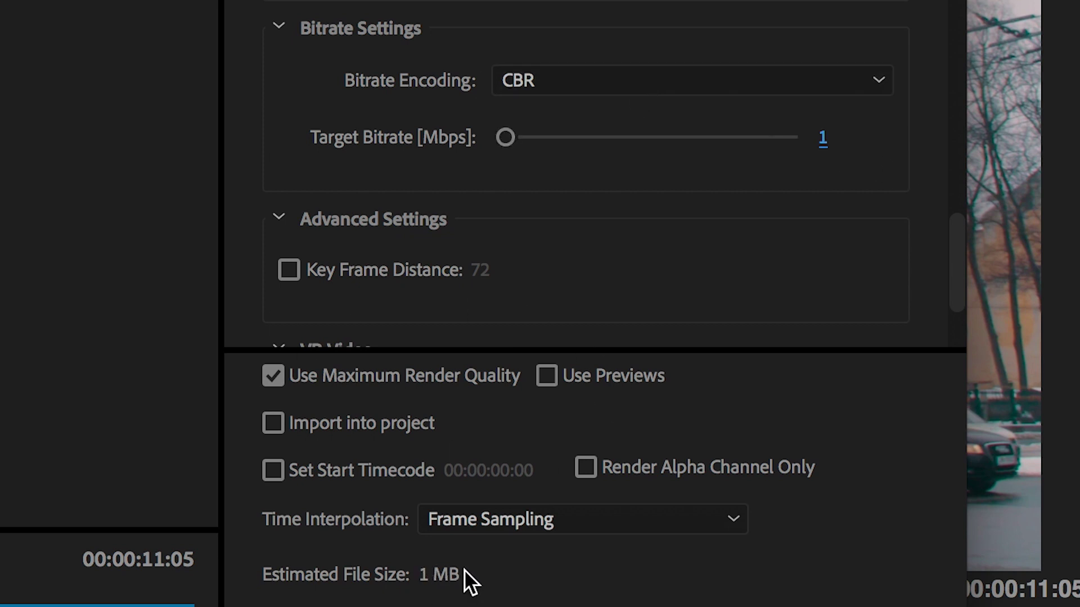
pyautogui.click(821, 141)
pyautogui.write('50')
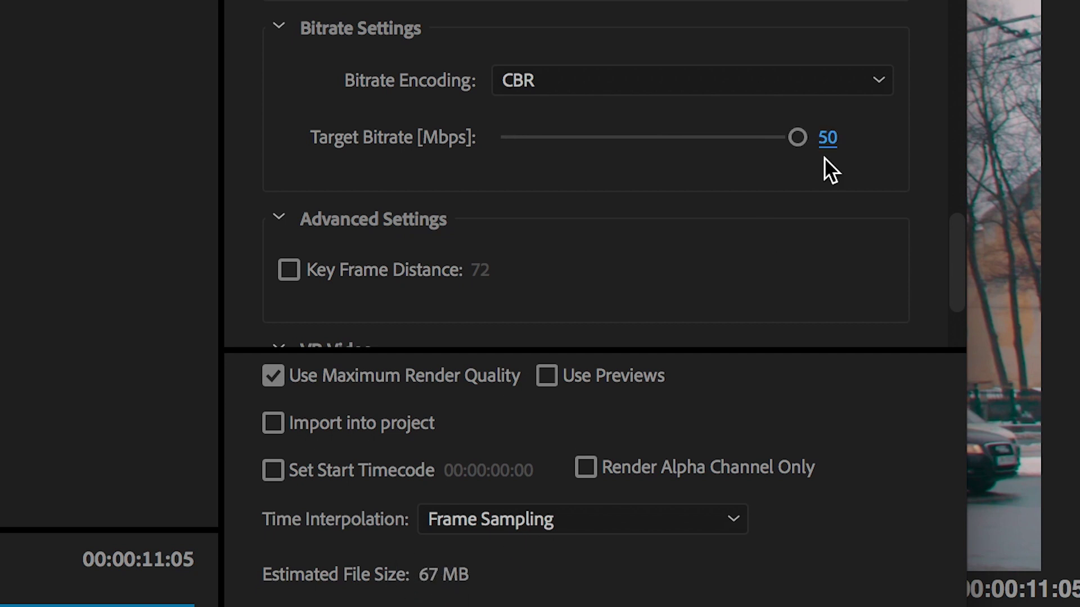
pyautogui.scroll(-3, 895, 175)
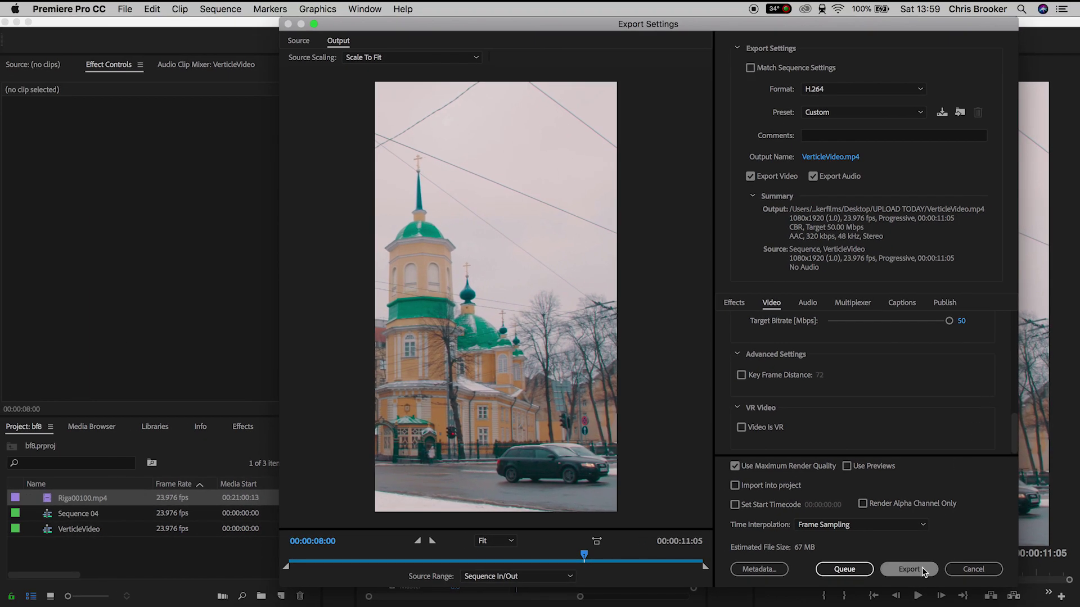
# Start encoding VerticleVideo with the chosen H.264 settings.
pyautogui.click(919, 571)
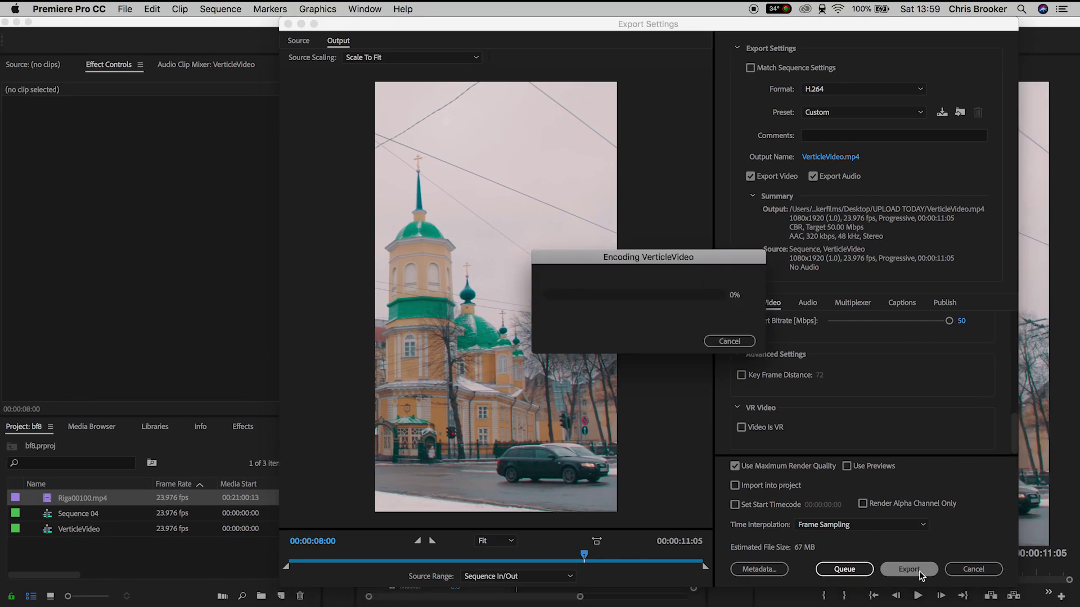